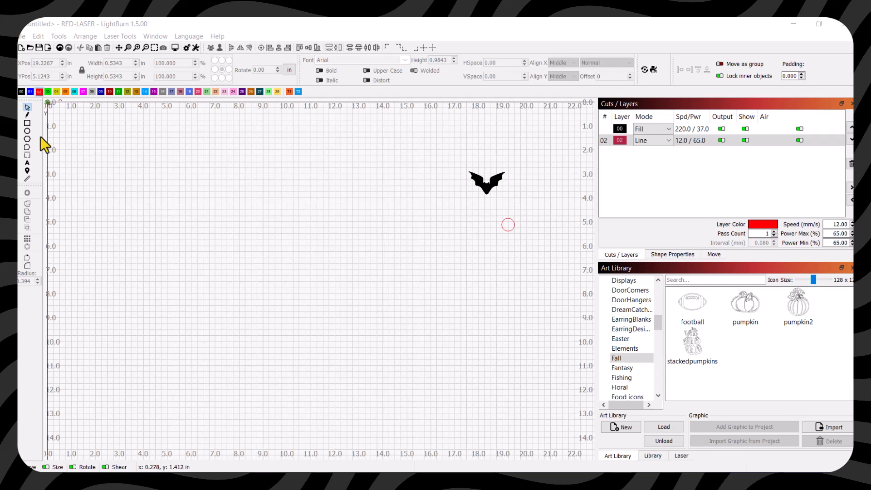
- Draw a large circle about 9.97 in in diameter on the workspace
left_click(27, 132)
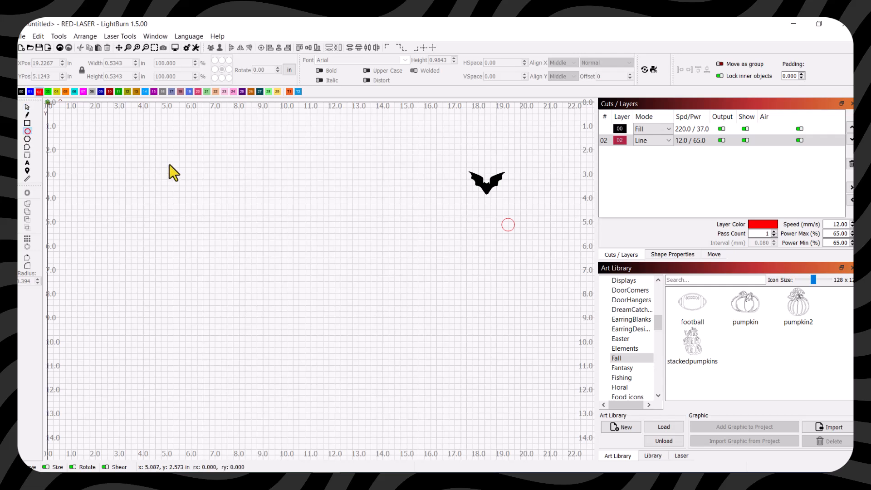
left_click_drag(167, 164, 407, 374)
scroll(457, 331, "up", 1)
left_click_drag(457, 331, 514, 327)
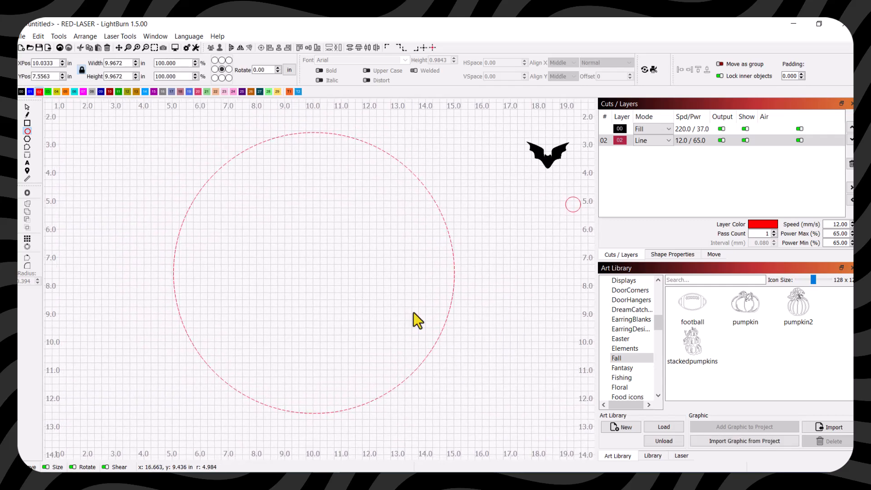
left_click(27, 108)
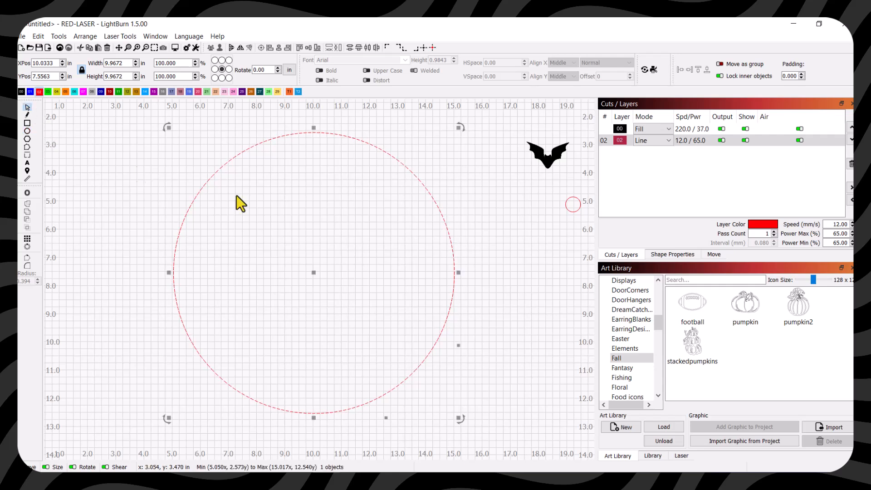
- Move the small circle near the large circle's upper-right edge and shift the large circle to about X 9.73, Y 7.53 in
left_click_drag(571, 209, 462, 175)
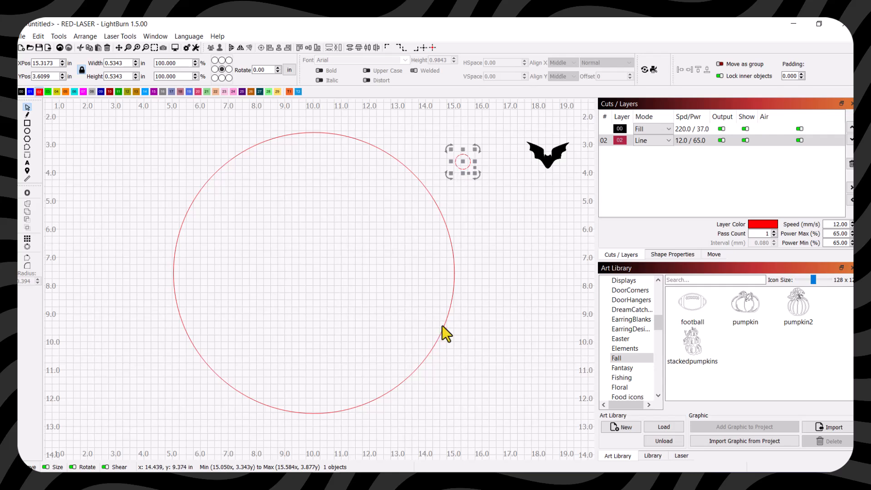
left_click_drag(461, 163, 465, 144)
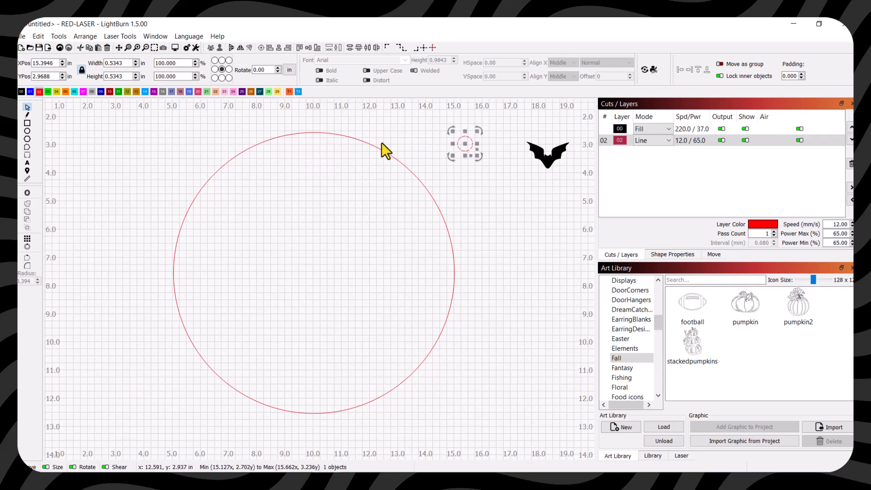
left_click(338, 138)
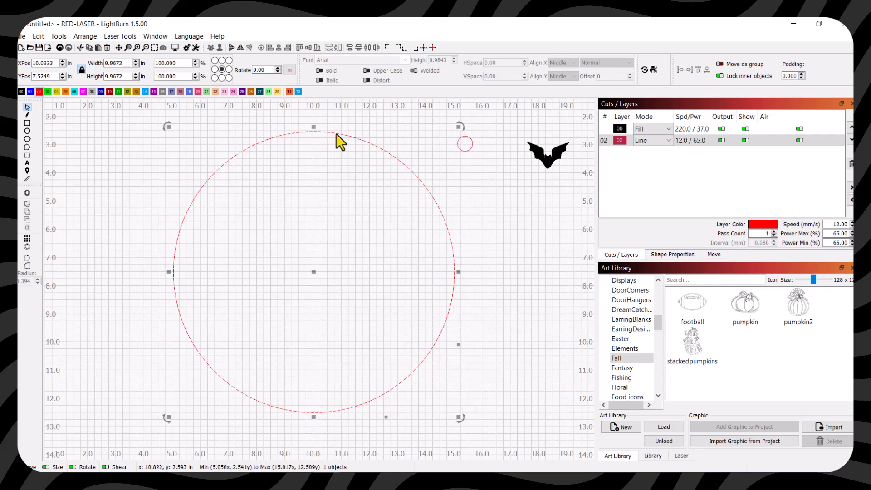
left_click_drag(315, 272, 305, 273)
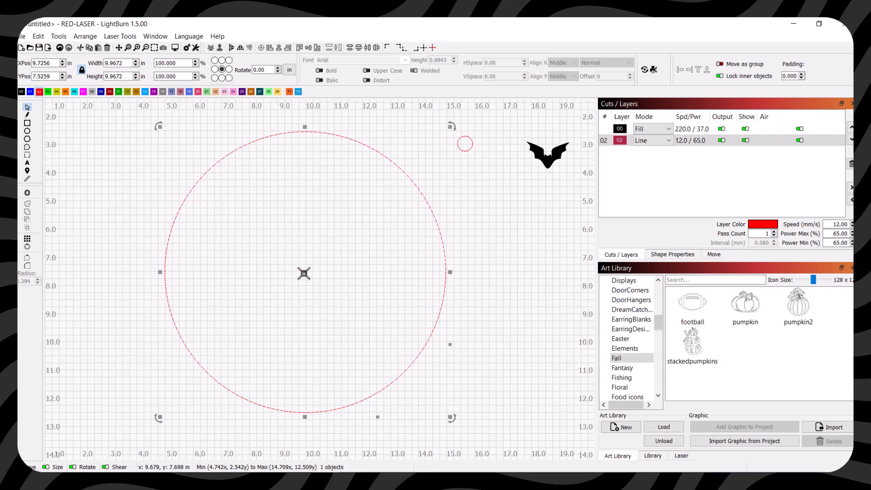
right_click(304, 273)
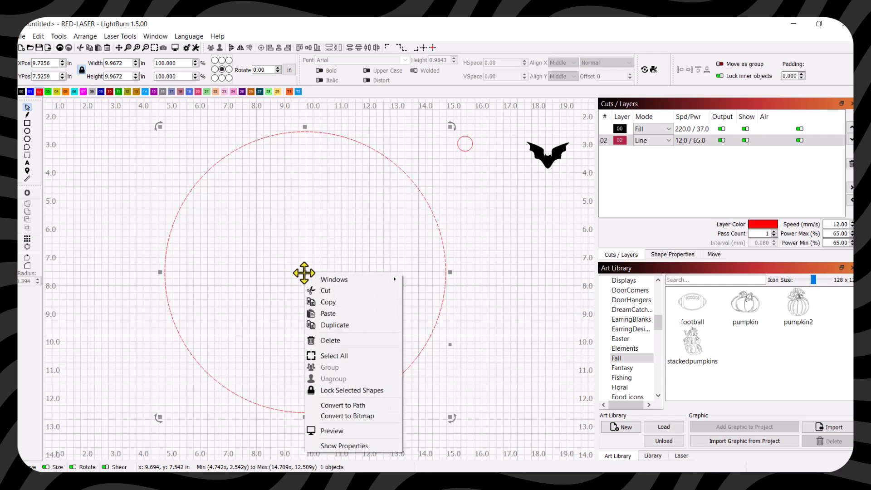
left_click(383, 404)
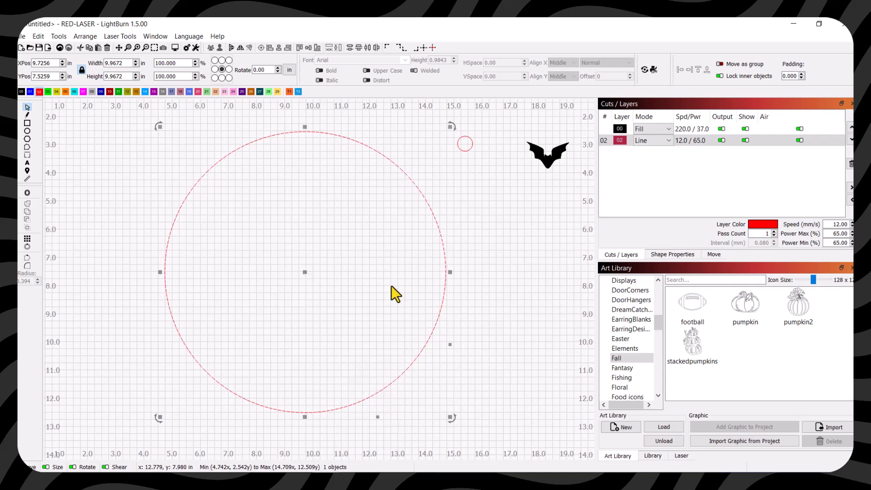
- Place the small circle on the uppermost point of the large circle and align both on the same vertical centre axis
left_click(486, 298)
left_click_drag(463, 151, 307, 132)
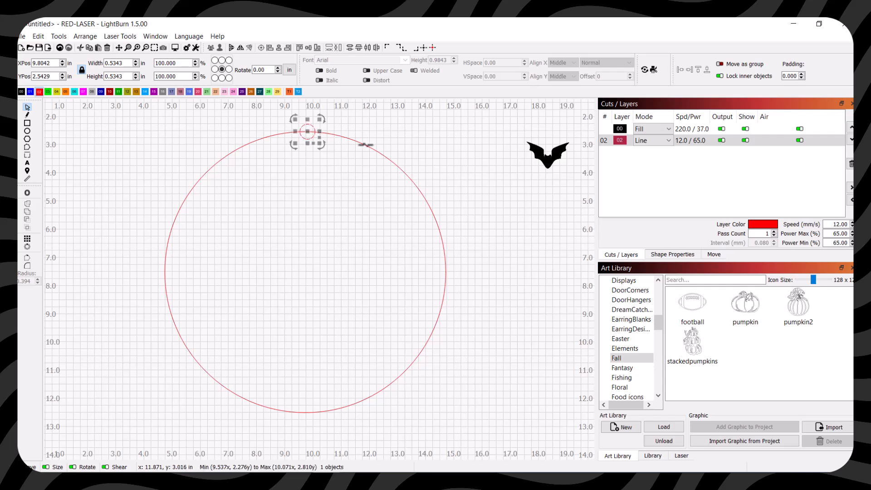
left_click(365, 145, "shift")
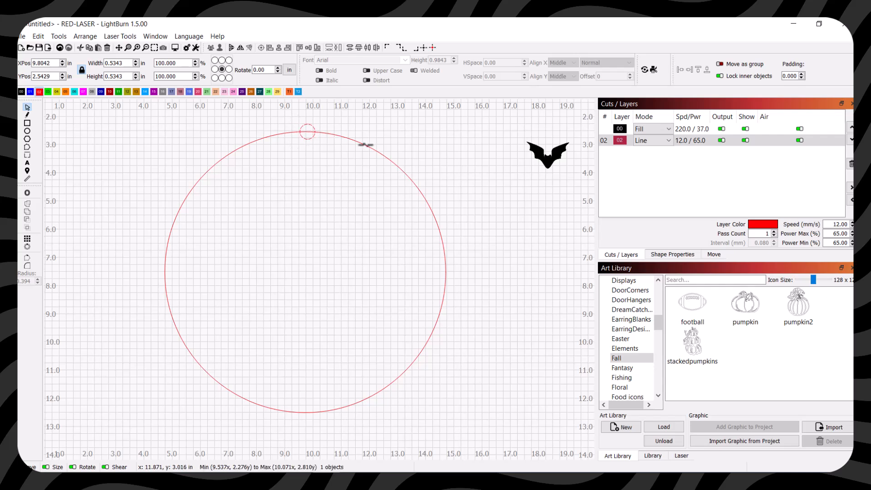
left_click(280, 49)
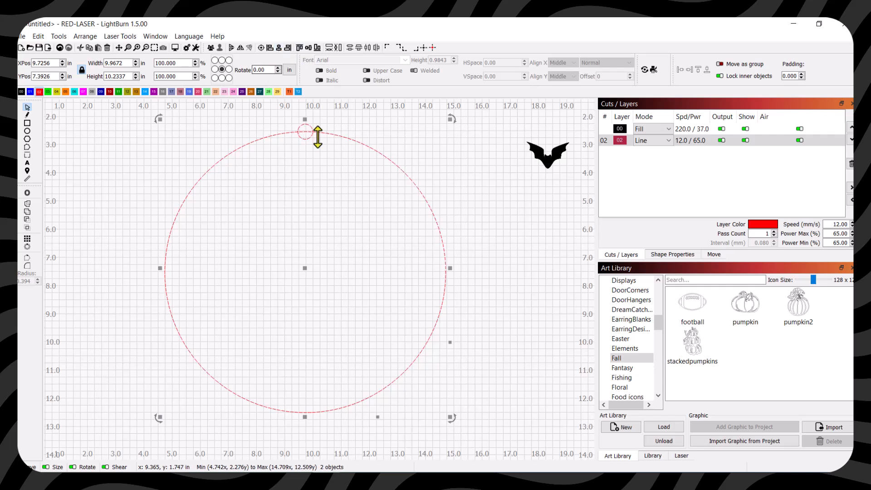
left_click(418, 169)
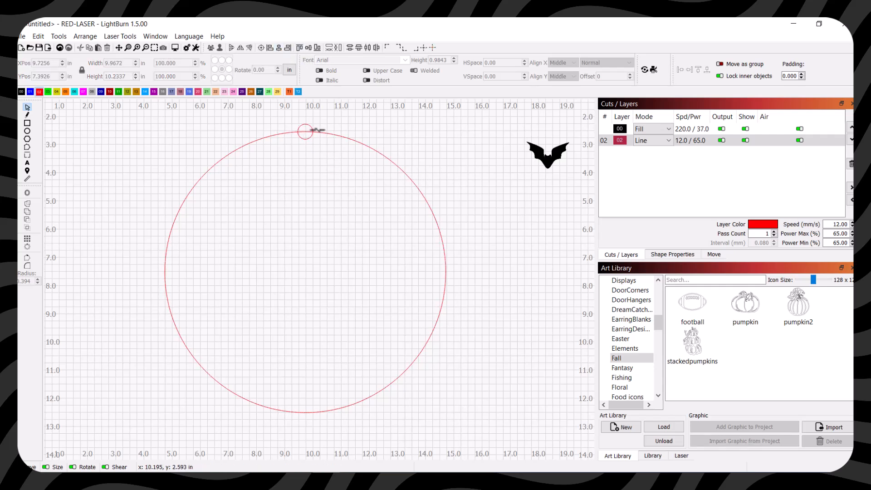
- Copy the small circle along the large circle with Copy Along Path, using 62 copies and selecting the large circle last as the path
left_click(310, 126)
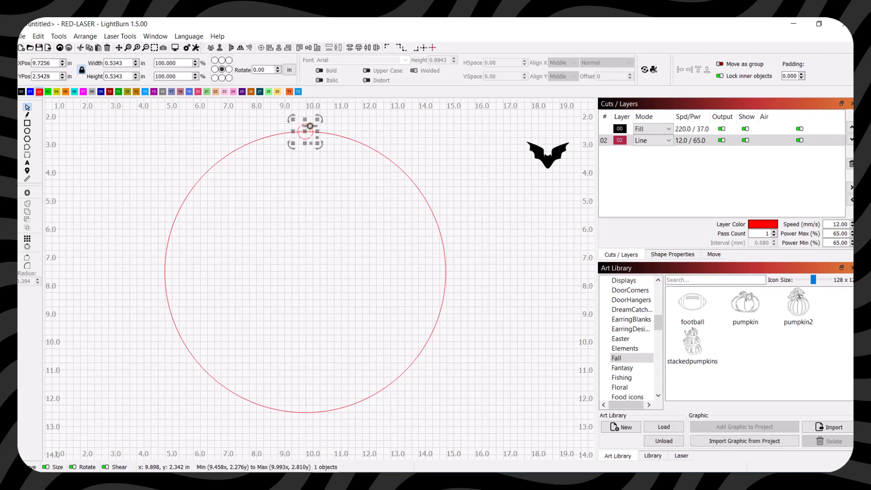
left_click(347, 138, "shift")
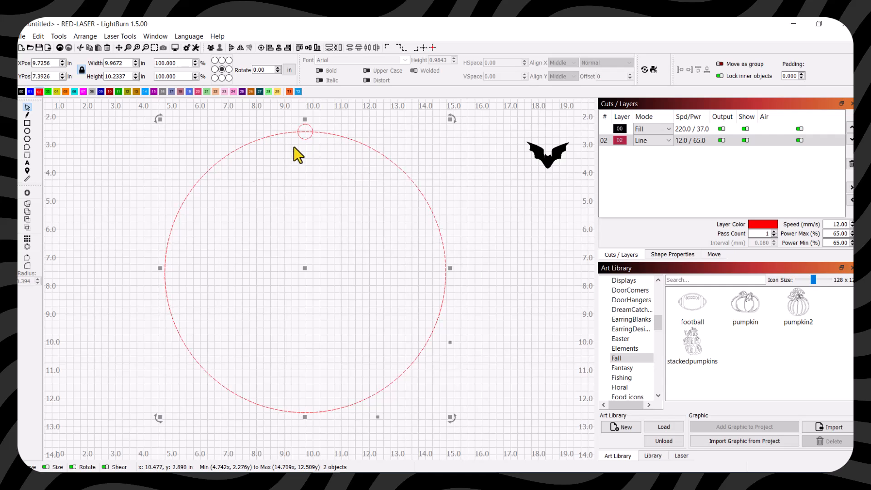
left_click(60, 36)
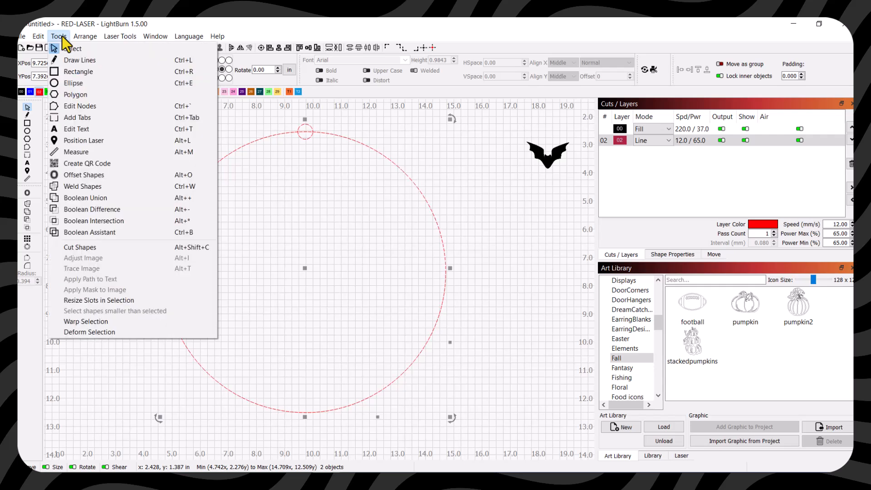
mouse_move(84, 36)
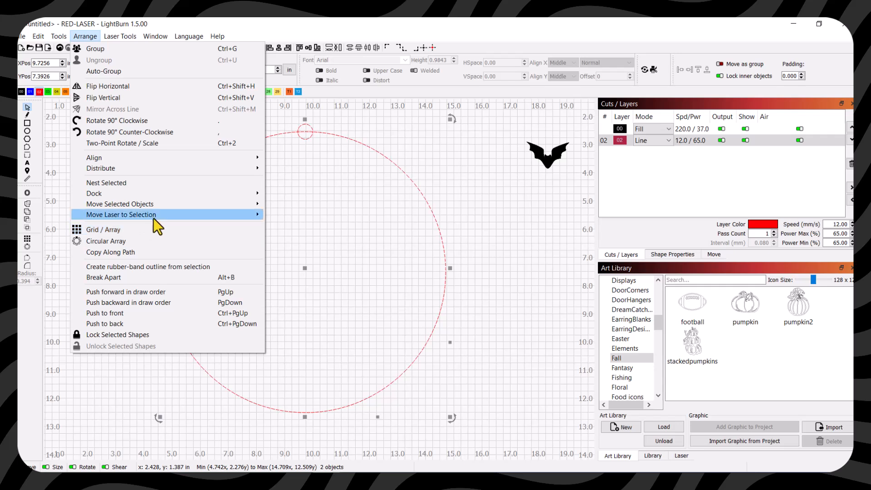
left_click(153, 253)
left_click_drag(436, 217, 514, 149)
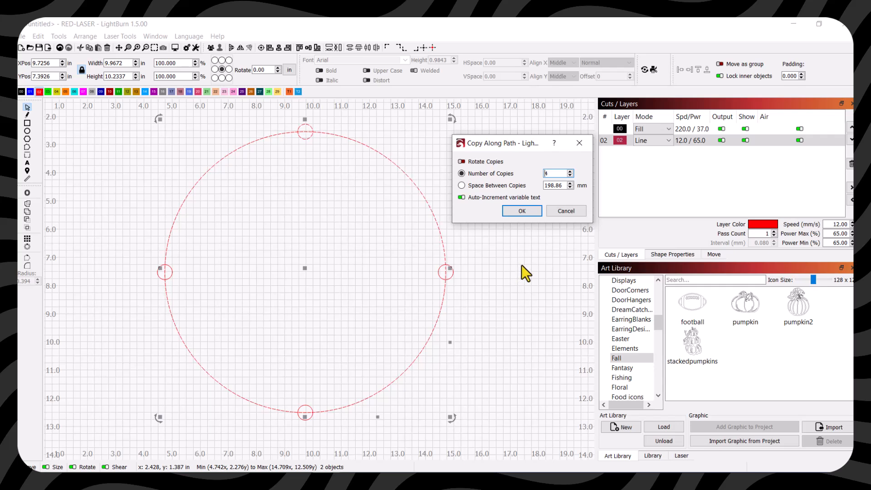
left_click(570, 171)
left_click(571, 171)
left_click(571, 171)
left_click(571, 171)
left_click(570, 171)
left_click(570, 171)
left_click(571, 172)
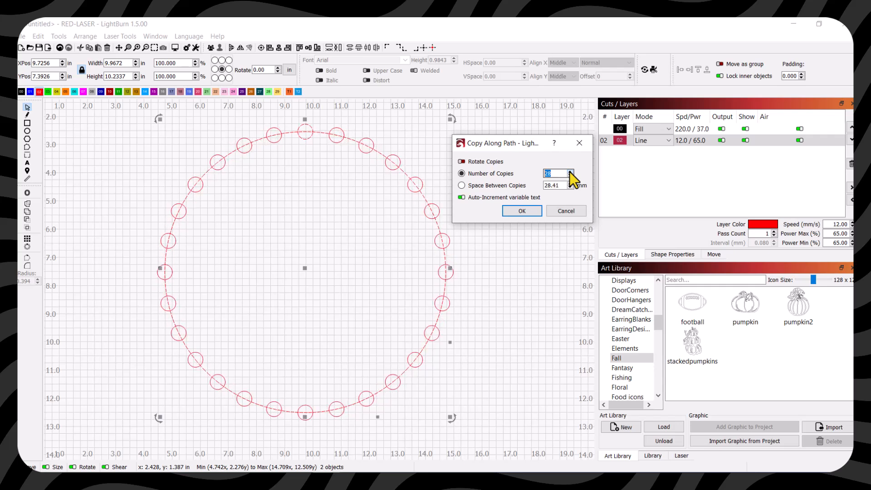
left_click(570, 171)
left_click(570, 172)
left_click(570, 171)
left_click(570, 171)
left_click(570, 171)
left_click(570, 171)
left_click(570, 171)
left_click(570, 171)
left_click(571, 171)
left_click(570, 171)
left_click(571, 171)
left_click(570, 171)
left_click(570, 171)
left_click(571, 171)
left_click(571, 171)
left_click(570, 171)
left_click(570, 171)
left_click(571, 171)
left_click(571, 171)
left_click(570, 171)
left_click(571, 171)
left_click(570, 171)
left_click(571, 171)
left_click(570, 171)
left_click(571, 171)
left_click(570, 171)
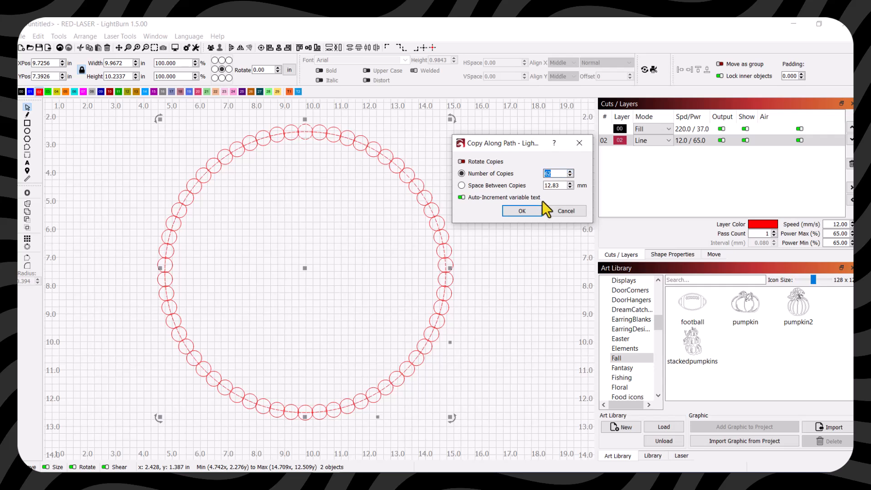
left_click(522, 212)
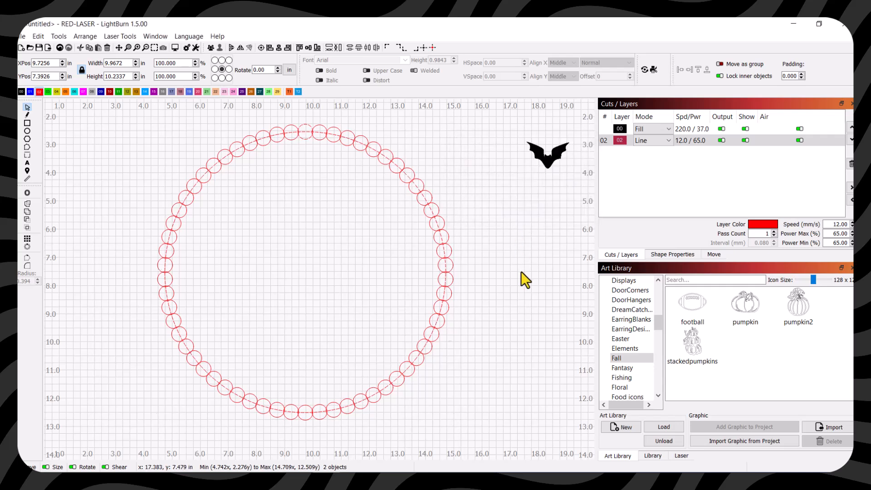
- Move one of the copied small circles out of the ring and undo the move
left_click_drag(413, 176, 443, 170)
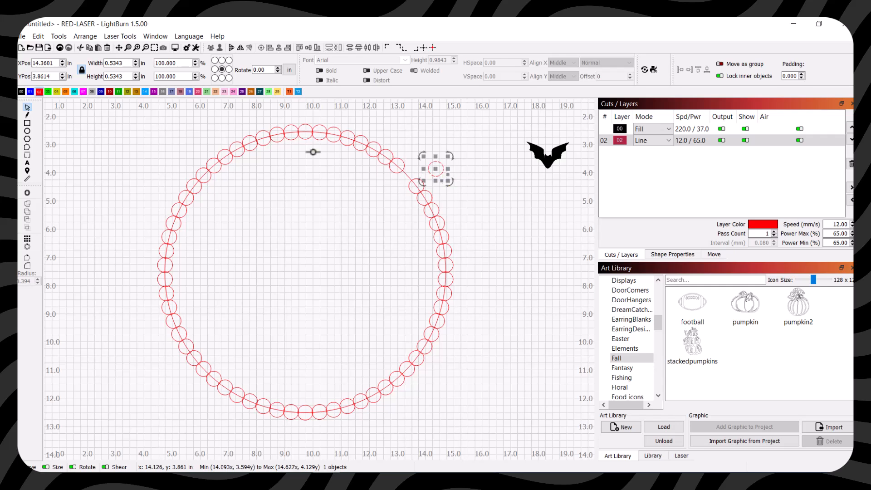
left_click(59, 47)
left_click(489, 207)
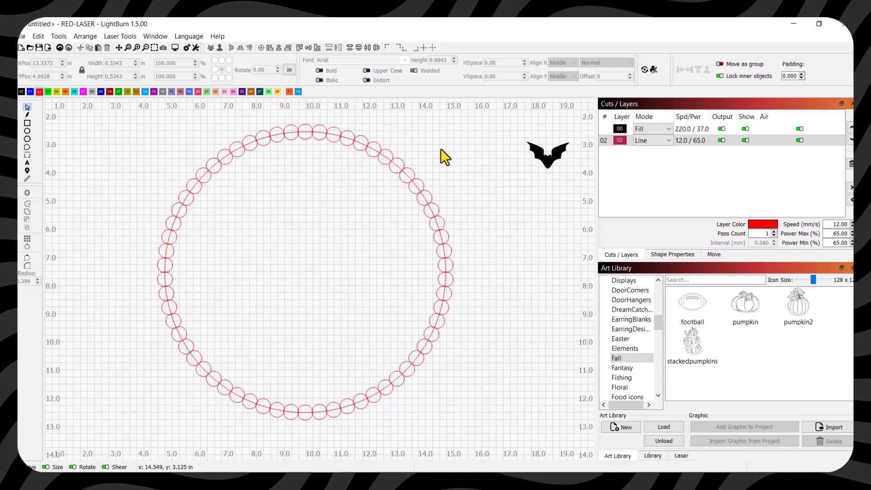
- Move the large path circle away from the ring of small circles and undo its moves
left_click_drag(395, 168, 560, 257)
scroll(478, 175, "down", 2)
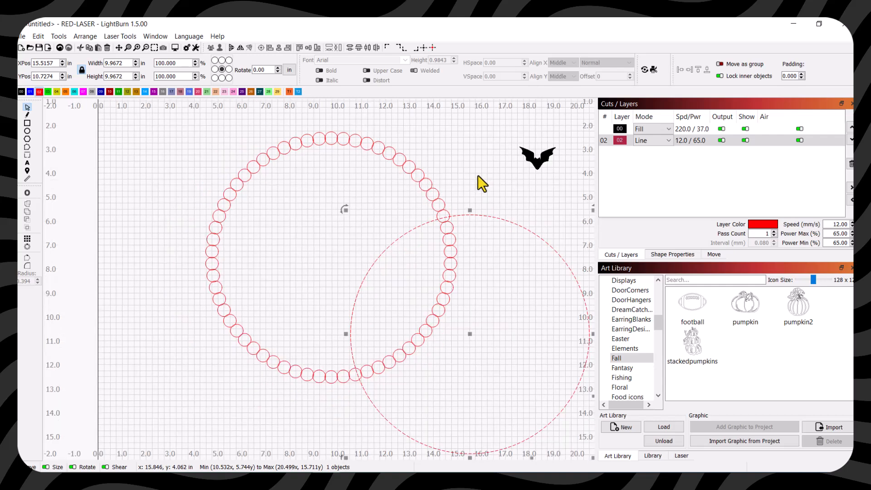
left_click_drag(473, 175, 360, 171)
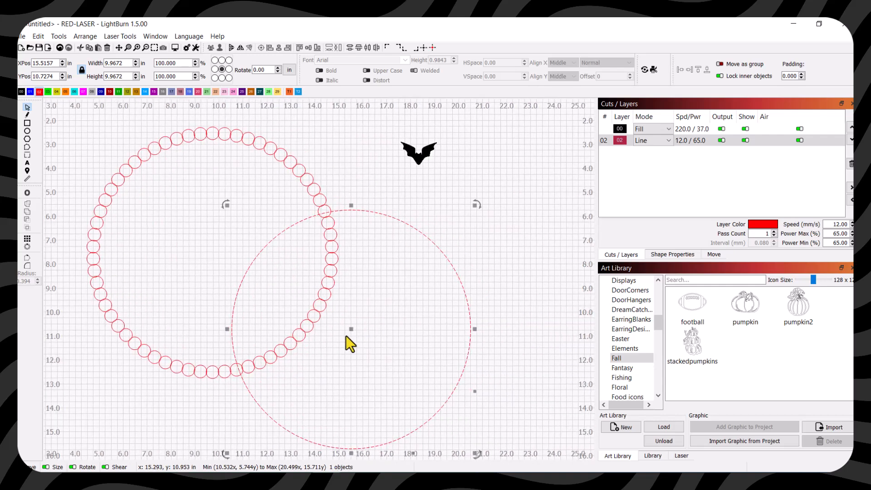
left_click_drag(351, 330, 421, 329)
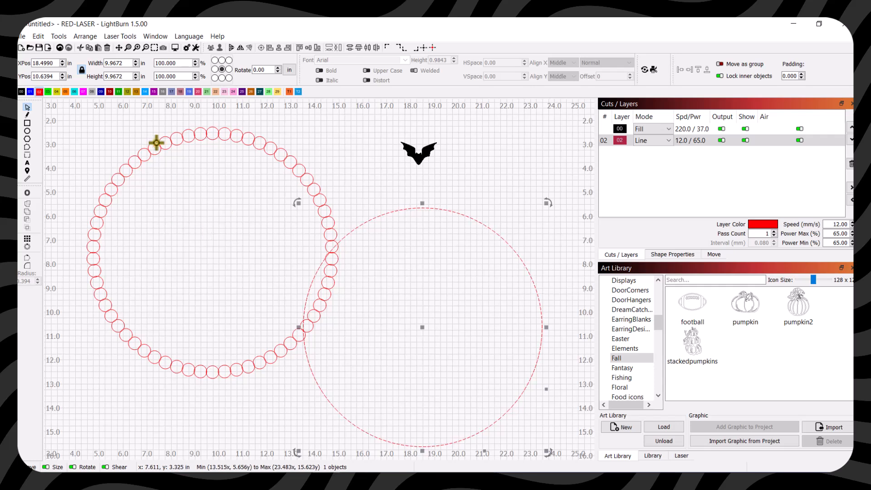
left_click(59, 47)
left_click(60, 47)
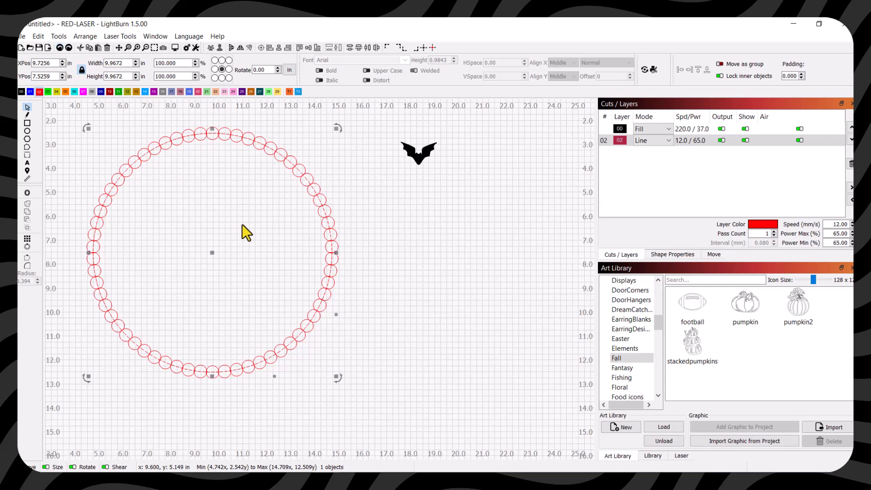
- Weld the large circle and all the small circles into a single scalloped outline
left_click_drag(379, 279, 444, 281)
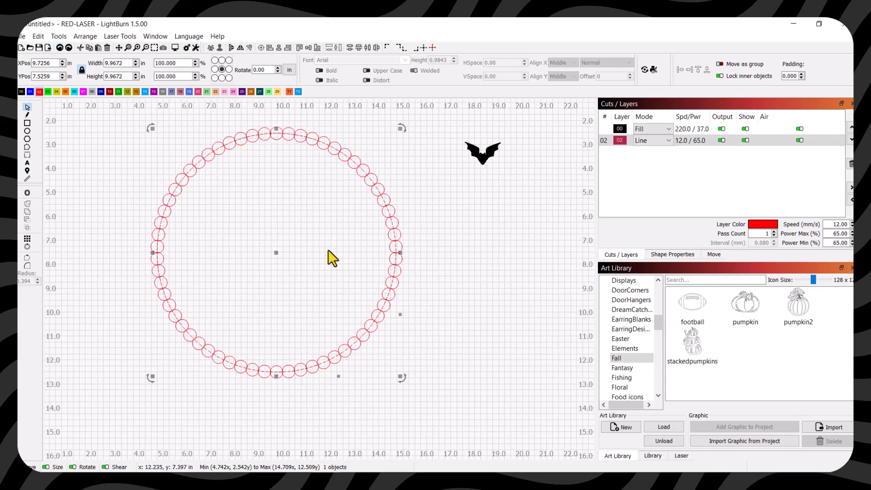
left_click(445, 265)
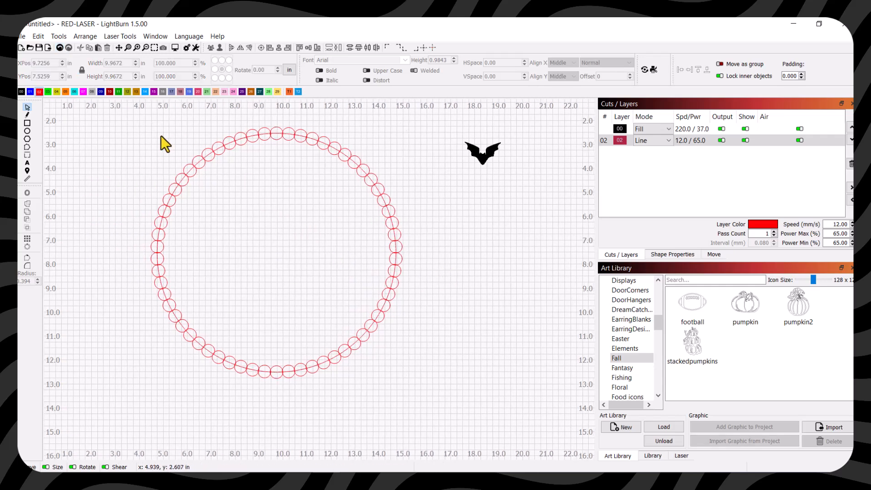
left_click_drag(113, 117, 435, 399)
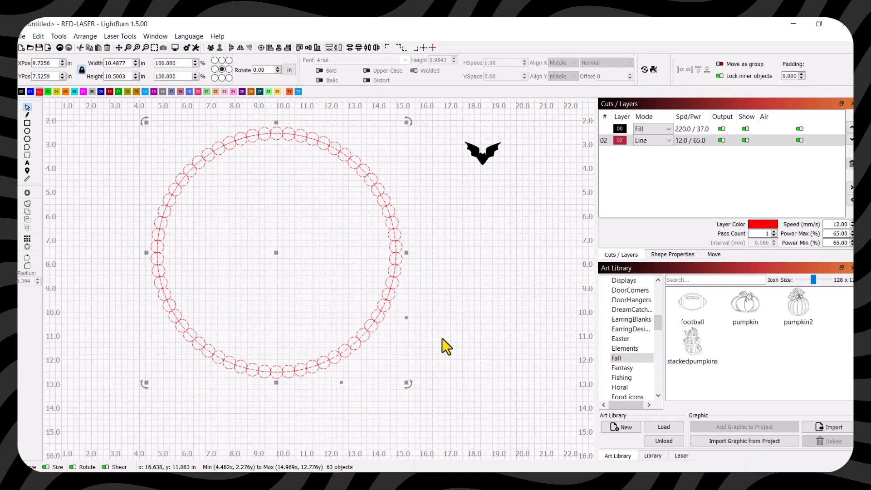
left_click(28, 204)
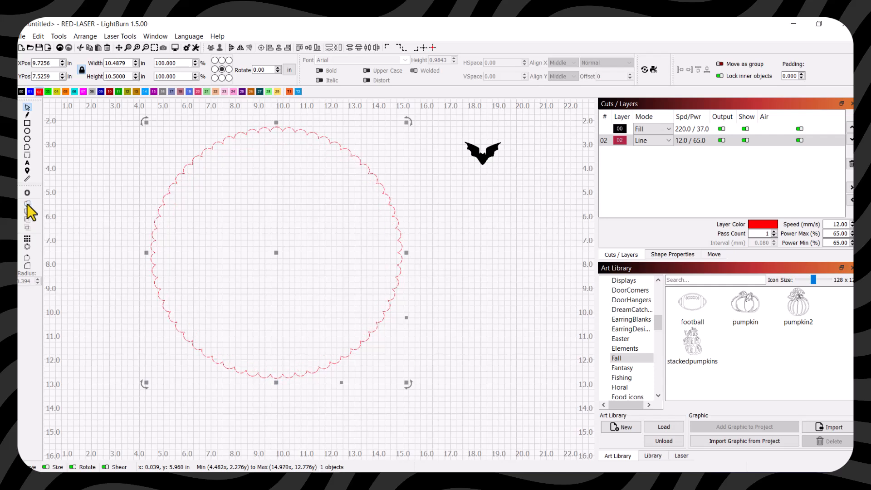
- Resize the scalloped circle to about 8.08 in wide and reposition its centre at about X 10.50, Y 7.89 in
left_click_drag(407, 383, 299, 291)
left_click(355, 254)
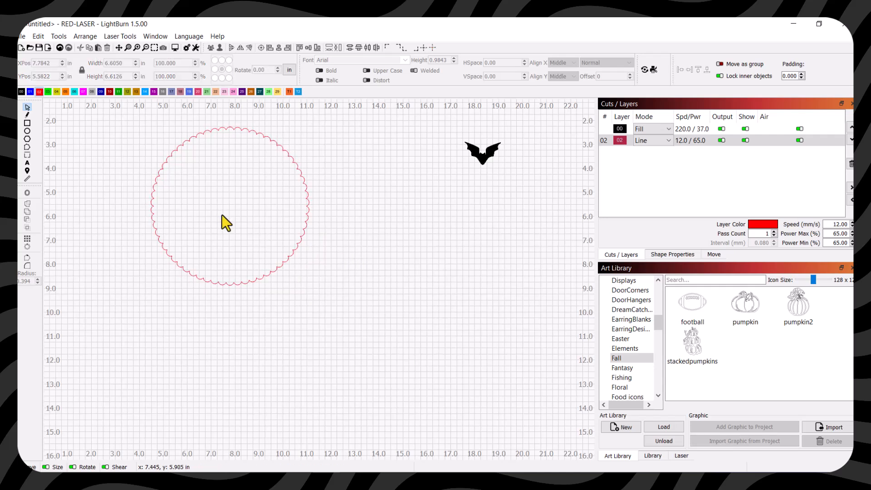
left_click_drag(156, 175, 252, 250)
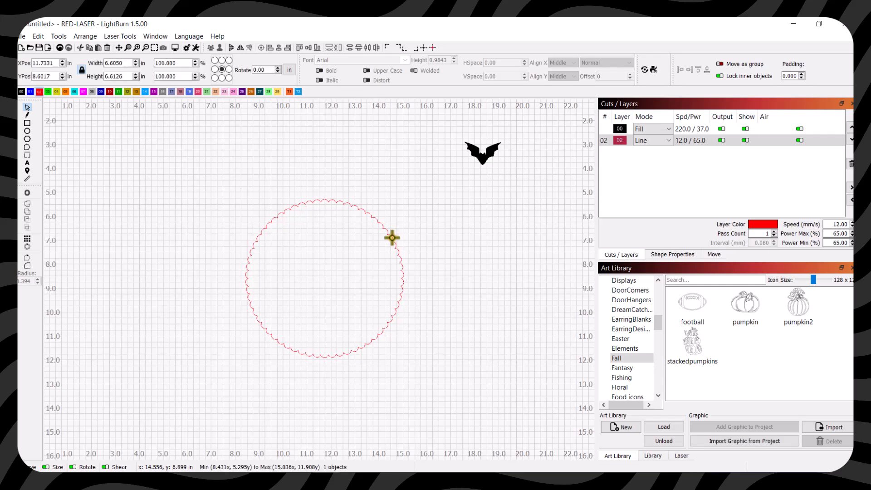
left_click_drag(407, 194, 444, 160)
left_click_drag(345, 259, 244, 247)
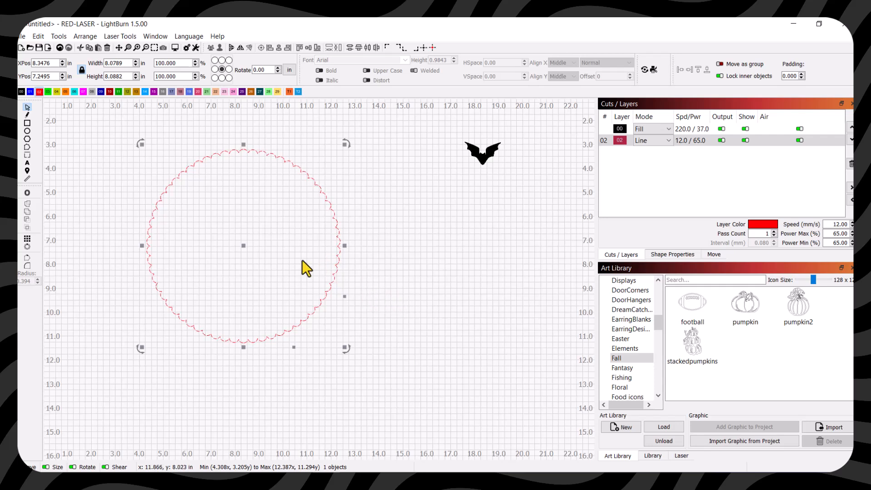
left_click_drag(243, 248, 295, 262)
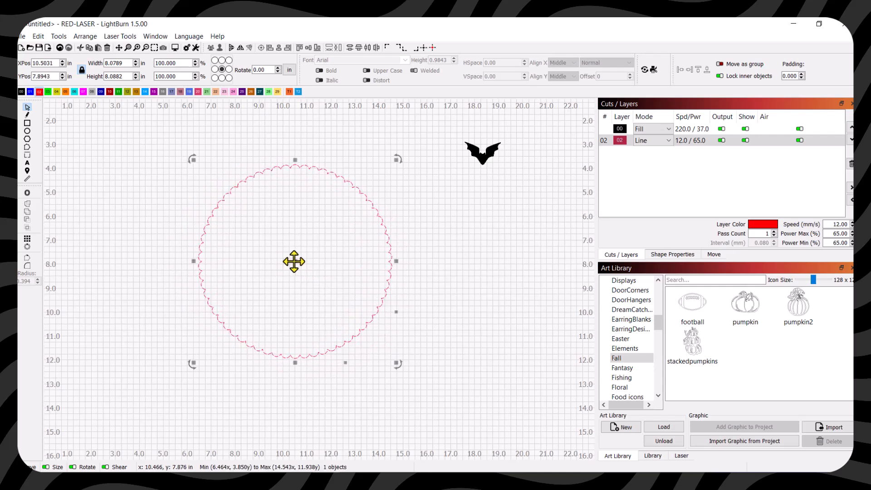
- Delete the scalloped circle and draw a new circle about 10.83 in in diameter on the line layer
left_click_drag(294, 262, 352, 283)
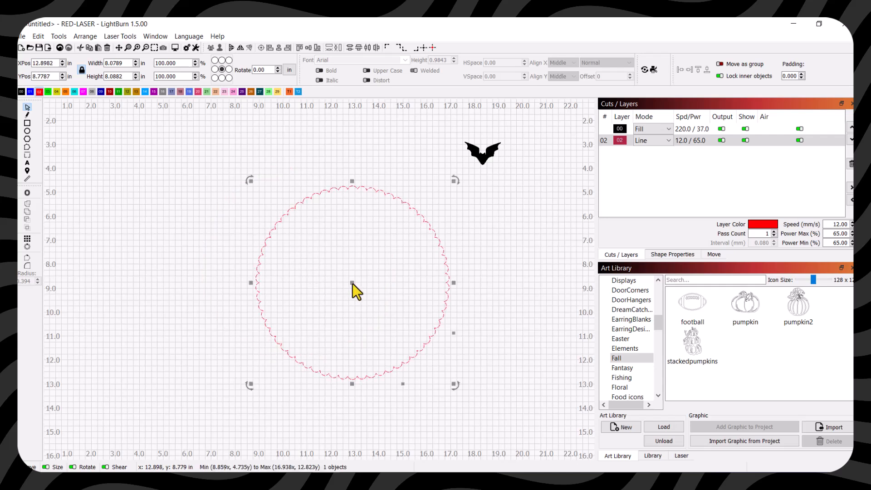
key("Delete")
left_click(27, 132)
left_click_drag(188, 176, 448, 358)
left_click(27, 107)
- Convert the new circle to a path and move its centre to about X 10.28, Y 7.78 in
right_click(315, 306)
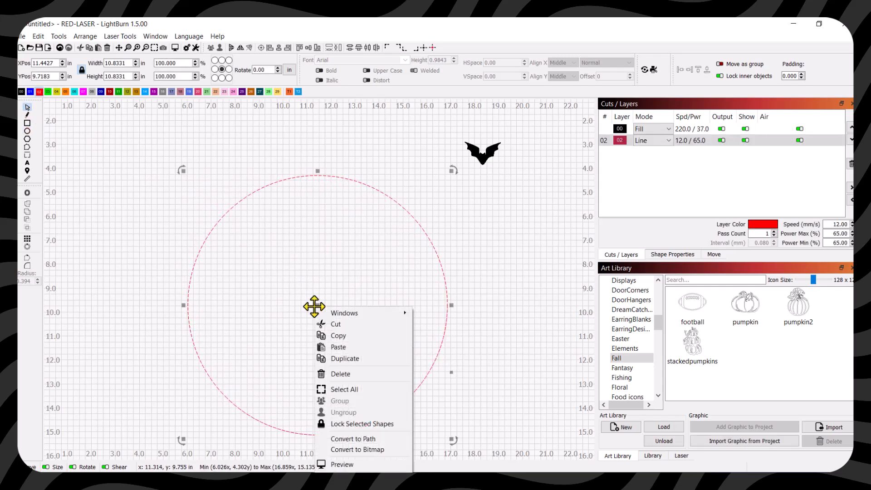
left_click(382, 436)
left_click_drag(306, 286, 289, 259)
- Place the bat on the top edge of the circle and align it horizontally with the circle's centre
mouse_move(287, 137)
left_mouse_down()
mouse_move(286, 152)
mouse_move(295, 154)
mouse_move(293, 131)
left_mouse_up()
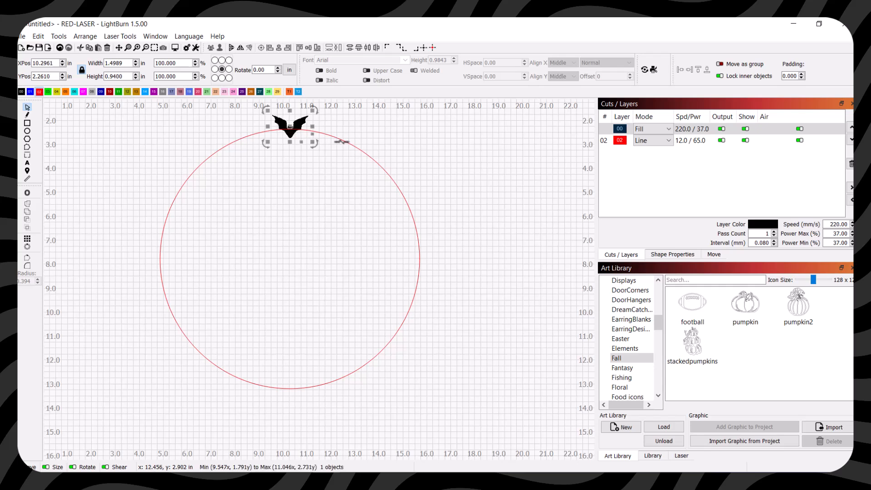
left_click(344, 141, "shift")
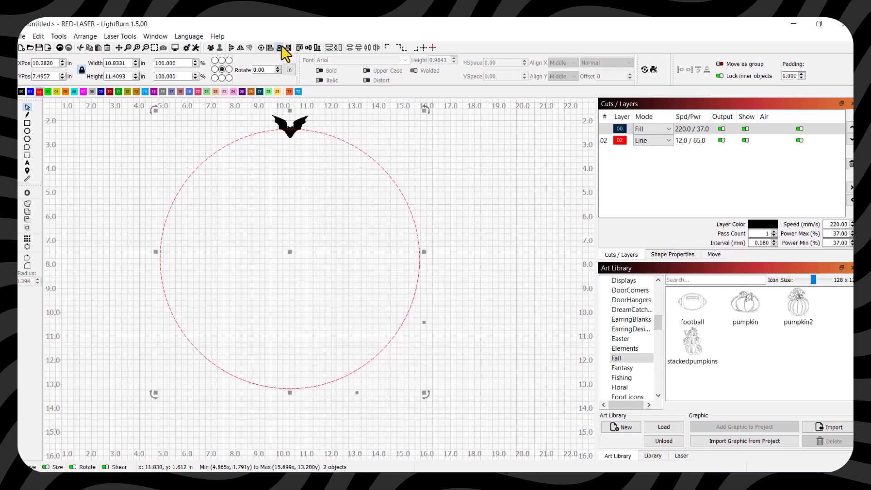
left_click(401, 162)
left_click_drag(409, 162, 406, 183)
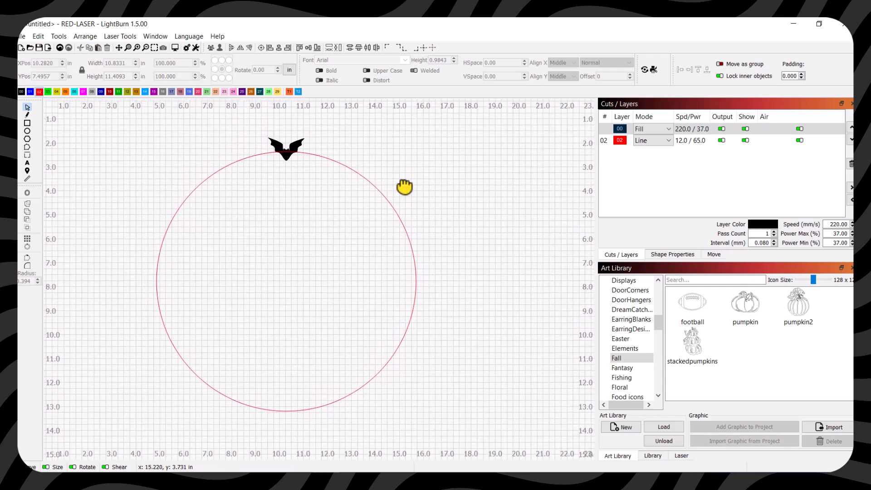
- Start Copy Along Path with the bat and the circle as its path, and enable Rotate Copies
left_click(298, 146)
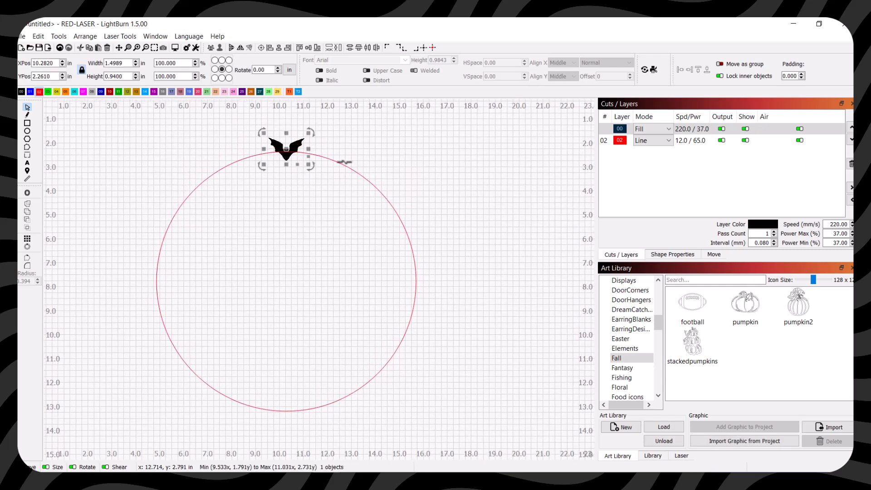
left_click(342, 164, "shift")
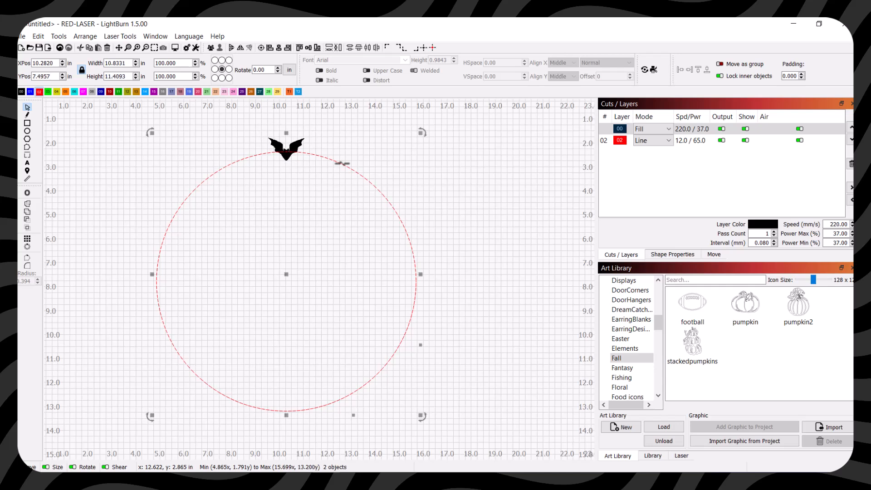
left_click(86, 36)
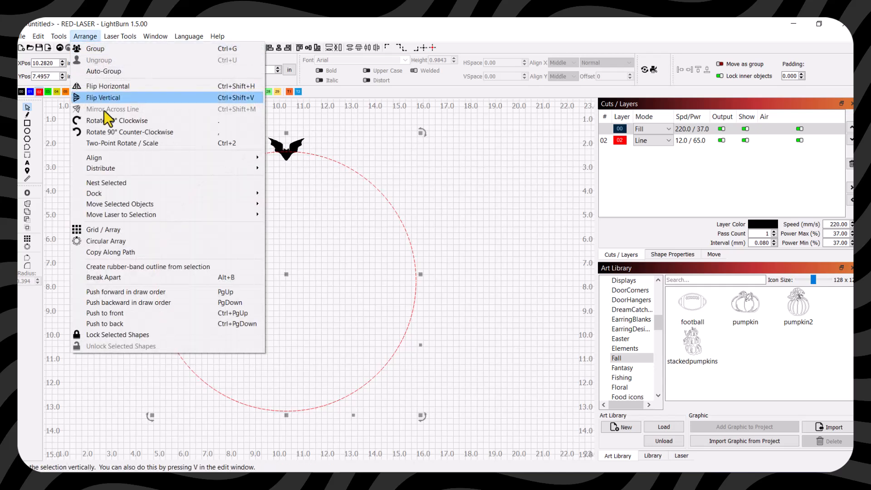
left_click(154, 252)
left_click_drag(423, 217, 519, 152)
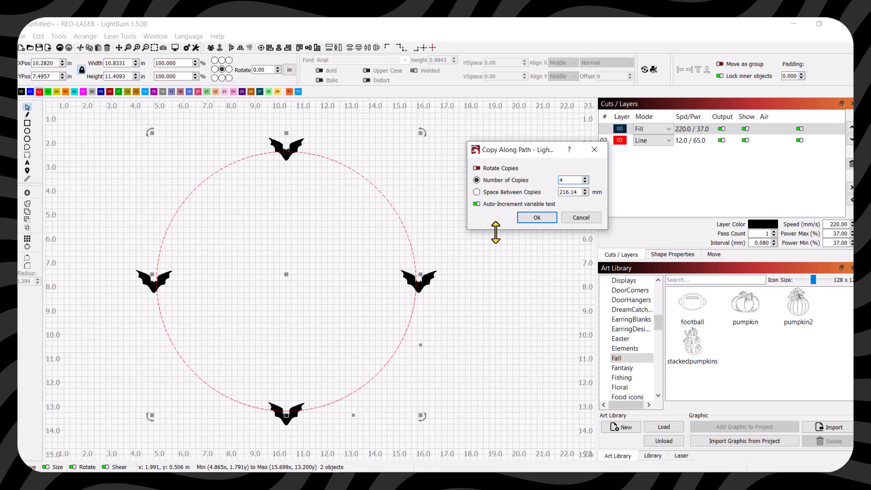
left_click(496, 170)
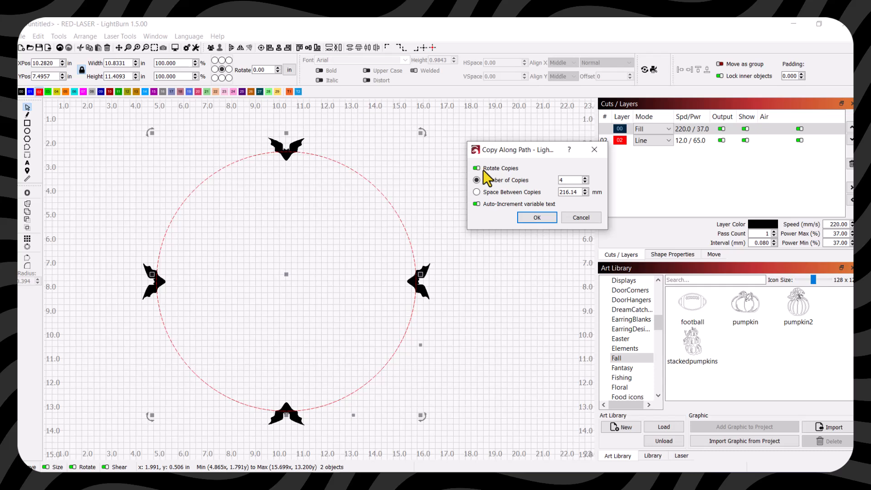
left_click_drag(504, 155, 476, 147)
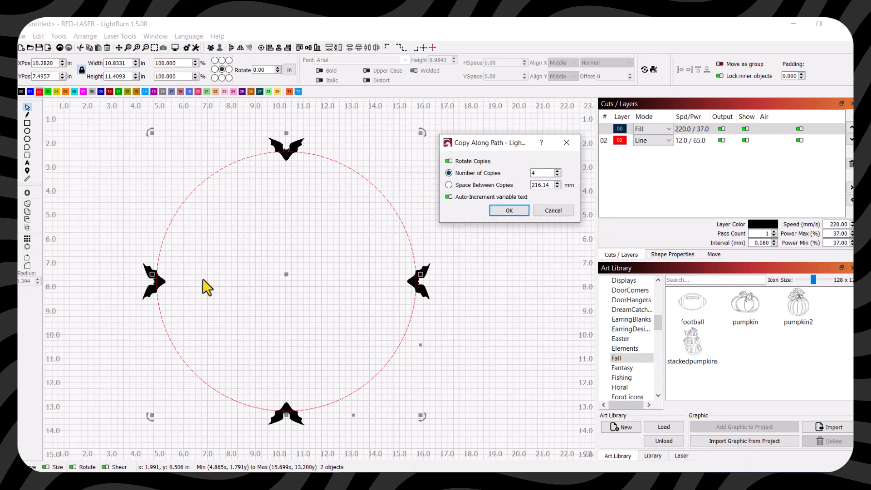
- Set the number of copies to 14 and create the rotated bats along the circle
left_click(557, 171)
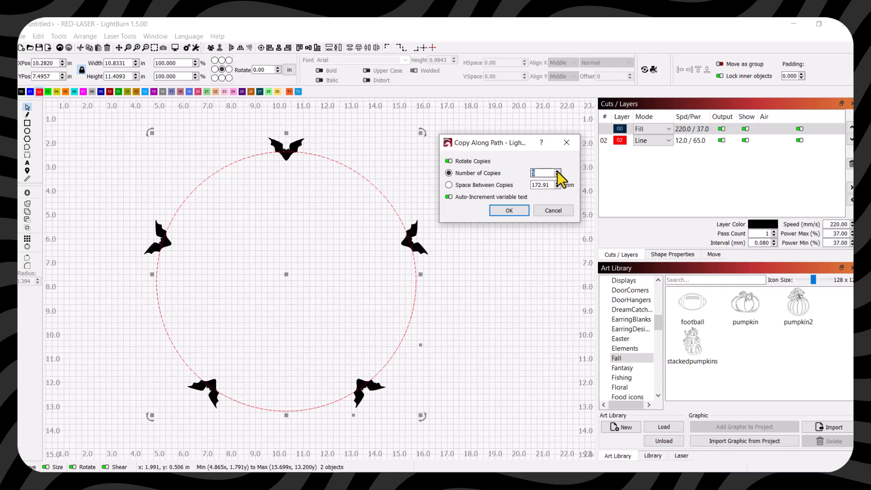
left_click(557, 171)
left_click(557, 171)
left_click(557, 170)
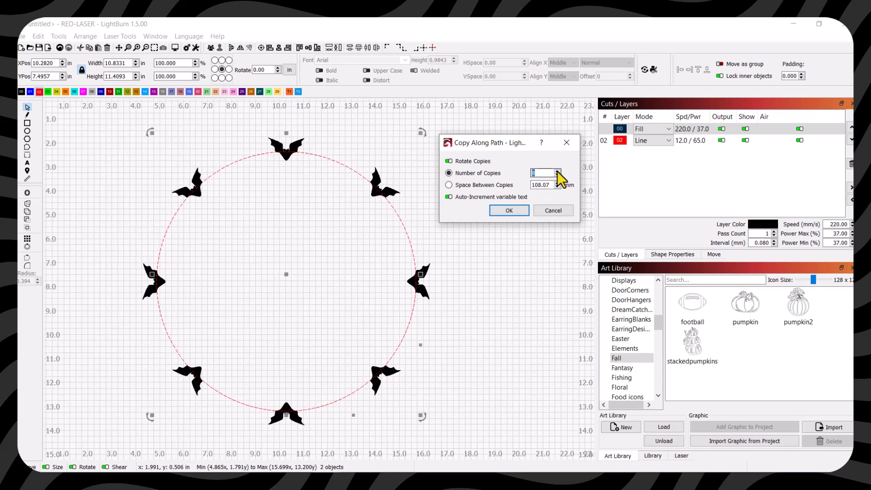
left_click(557, 171)
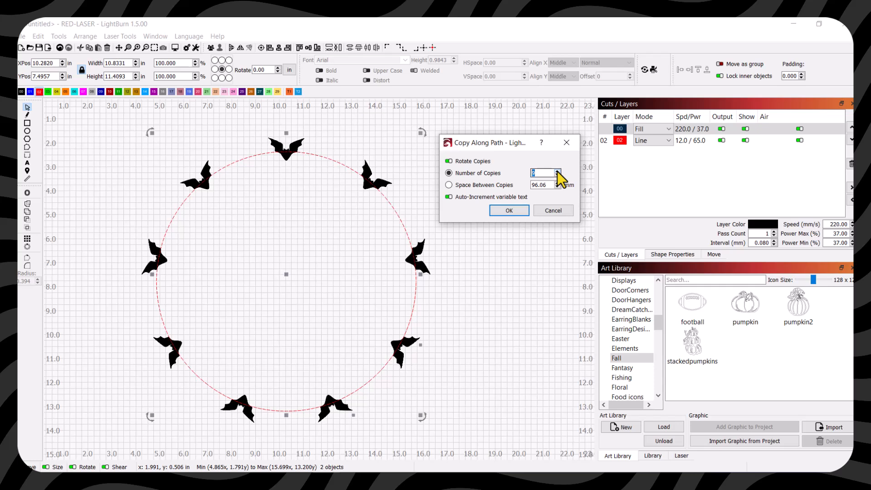
left_click(557, 171)
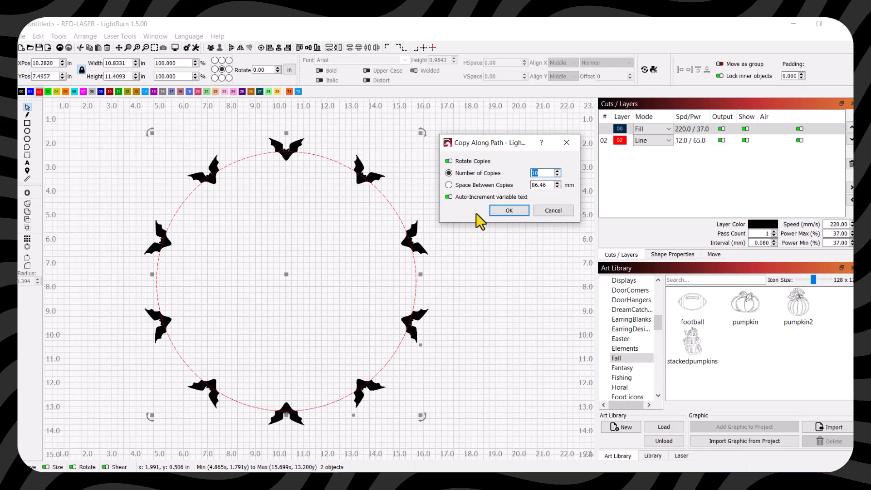
left_click(558, 170)
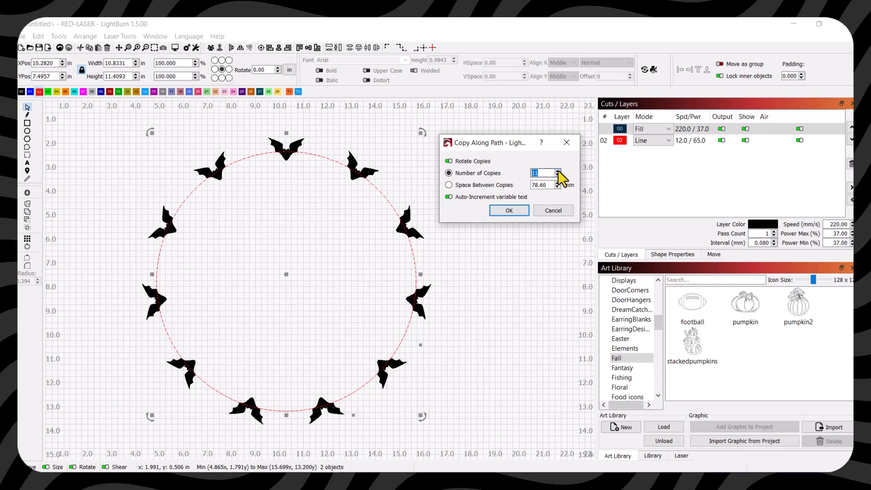
left_click(558, 171)
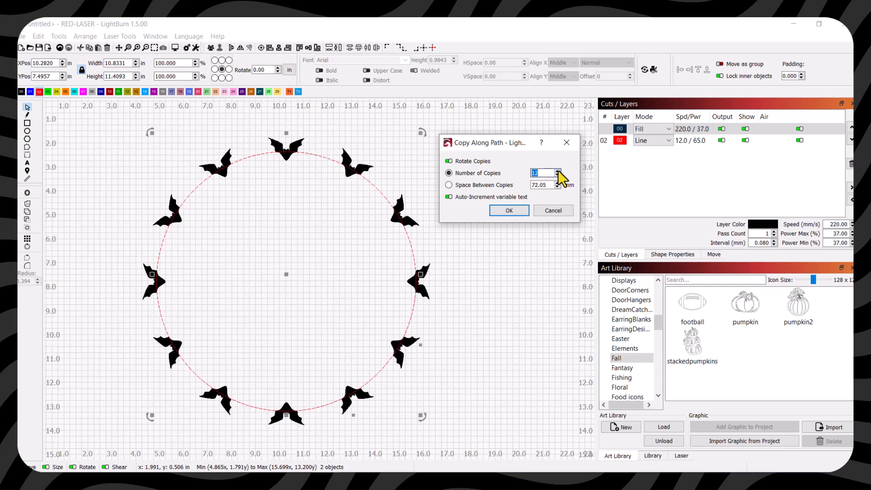
left_click(557, 171)
left_click(558, 171)
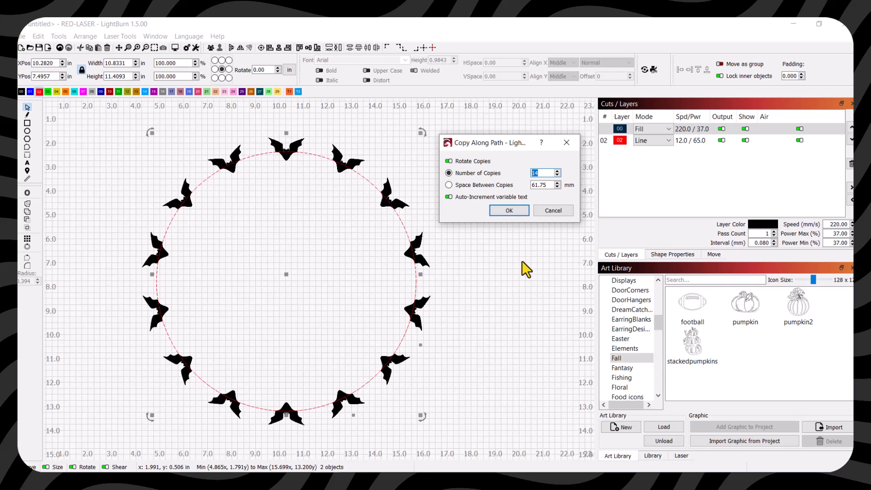
left_click(509, 211)
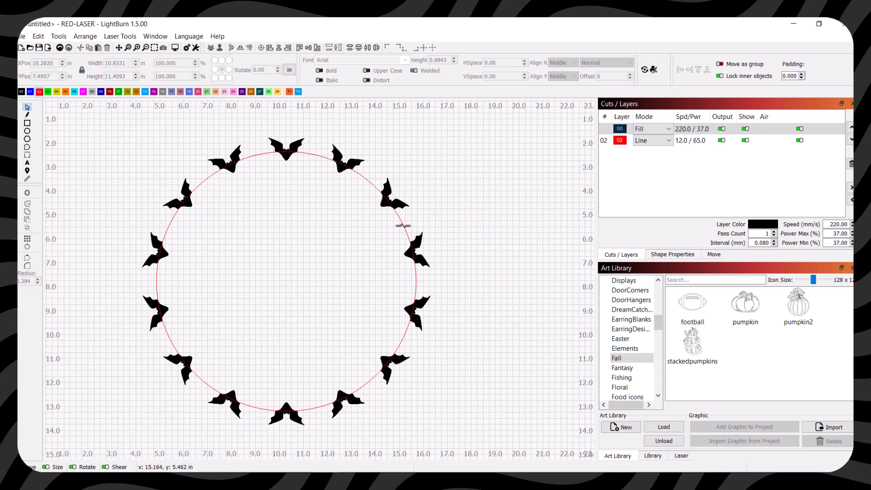
- Move the path circle clear of the bats and group the 14 bats into one object
left_click(403, 226)
left_click_drag(403, 226, 700, 263)
scroll(377, 321, "down", 1)
left_click_drag(389, 326, 485, 304)
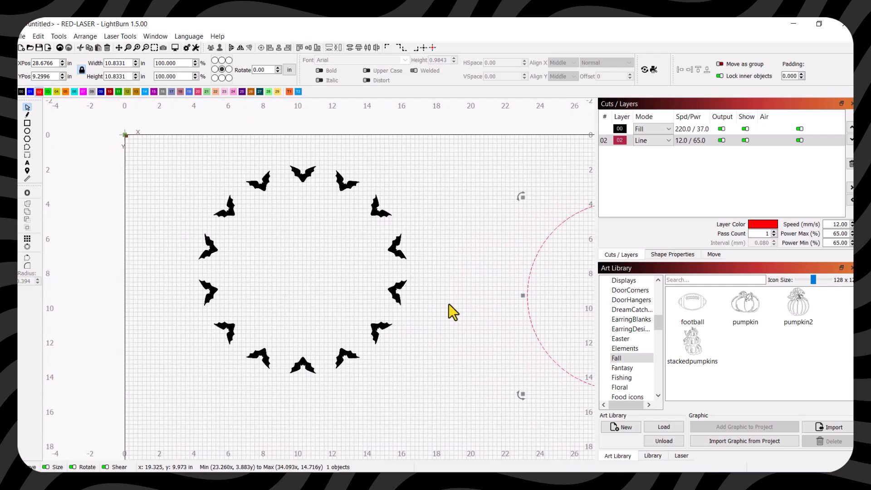
left_click_drag(170, 167, 465, 402)
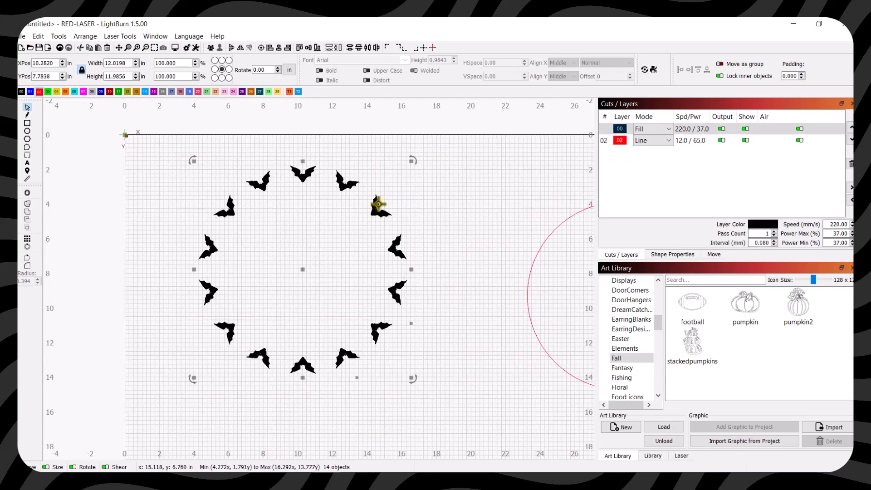
left_click(210, 48)
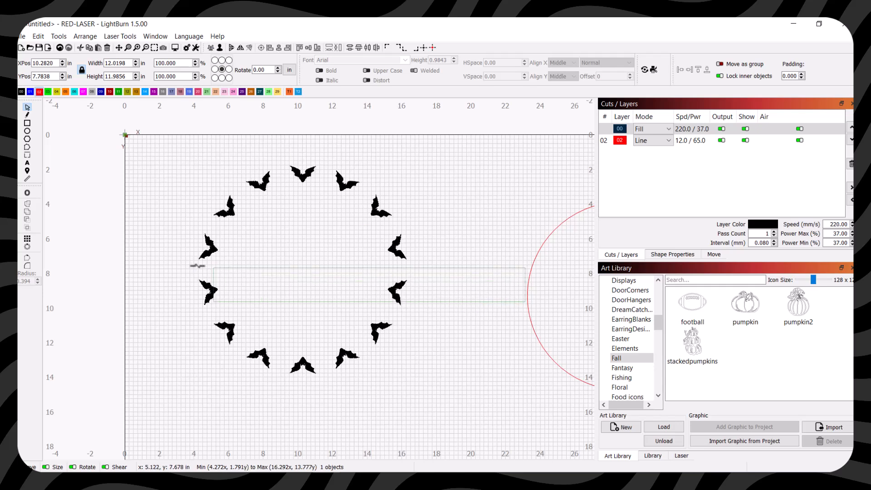
- Move the bat ring's centre to about X 8.05, Y 8.40 in and bring the path circle back over it
left_click_drag(530, 304, 333, 277)
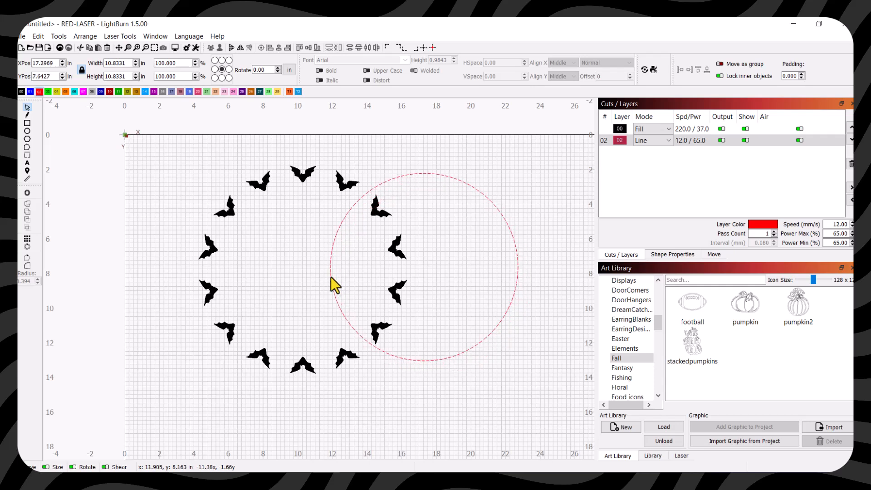
left_click_drag(425, 267, 511, 266)
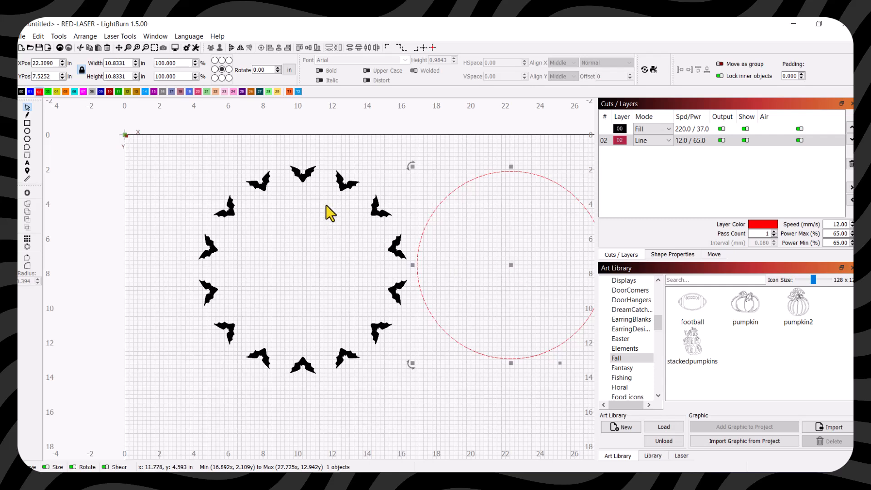
left_click_drag(341, 187, 302, 198)
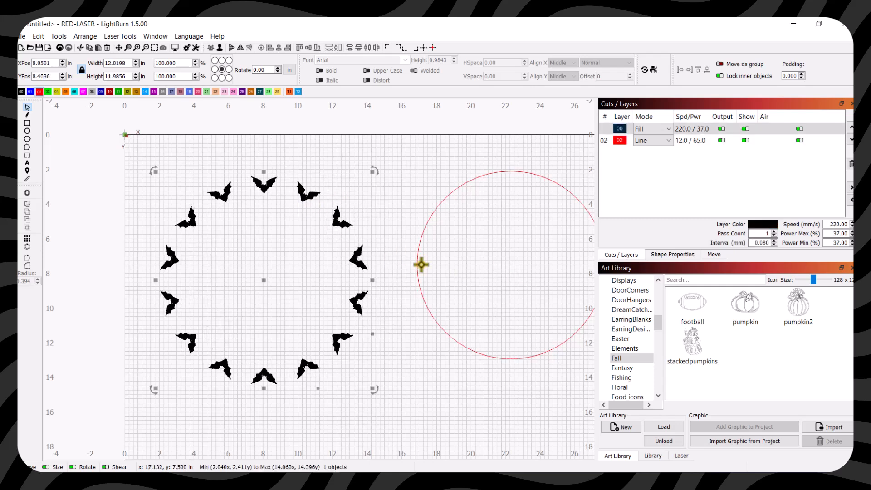
left_click_drag(412, 263, 154, 287)
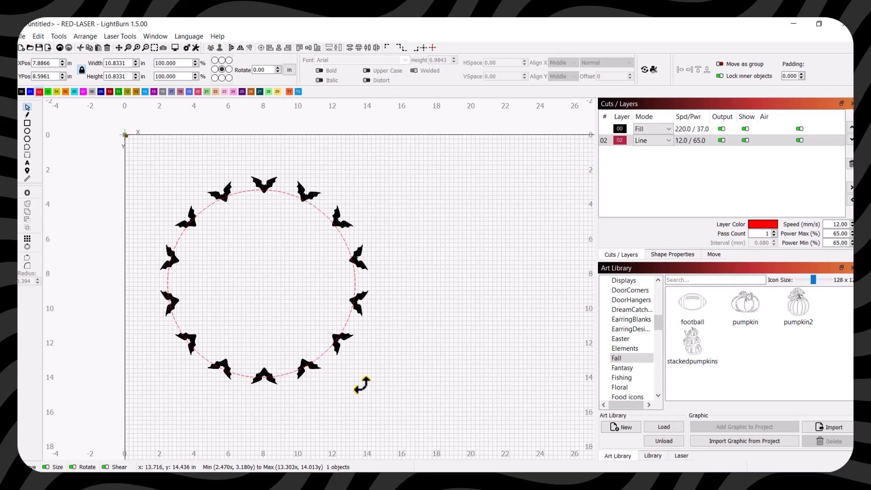
- Enlarge the circle to about 14.68 in in diameter and align its centre with the grouped bat ring
left_click_drag(361, 384, 432, 425)
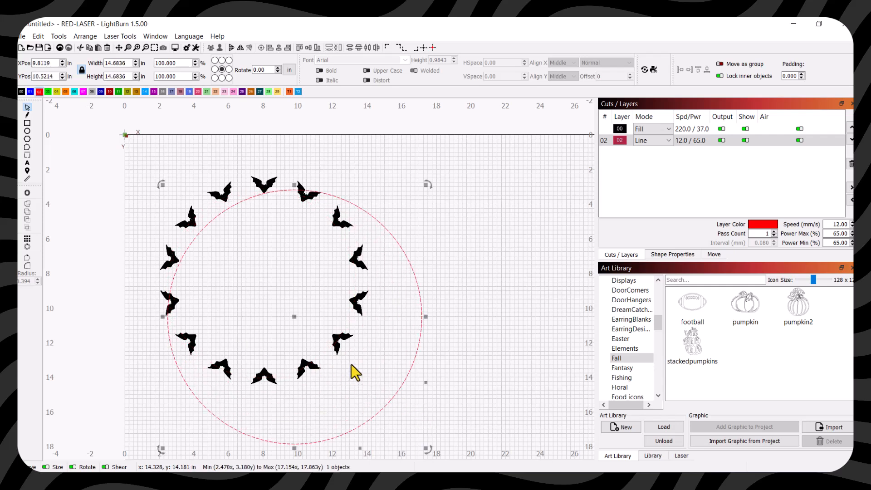
left_click_drag(294, 316, 265, 281)
left_click_drag(104, 123, 498, 435)
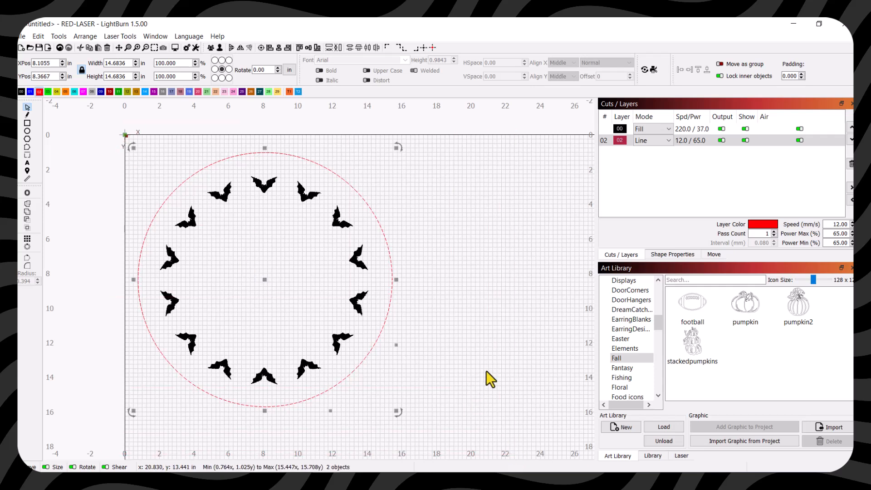
left_click(261, 48)
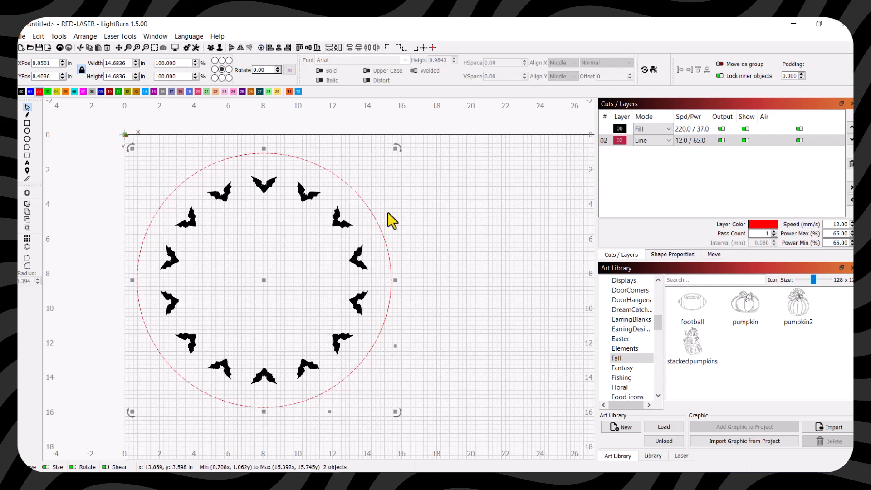
left_click(459, 294)
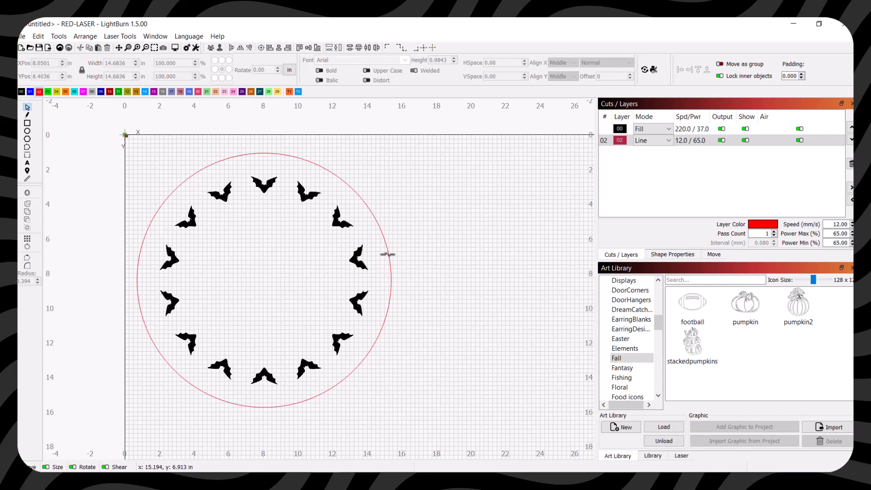
- Move the large circle and the bat ring together so their centre is at about X 15.70, Y 8.47 in
left_click_drag(131, 120, 459, 404)
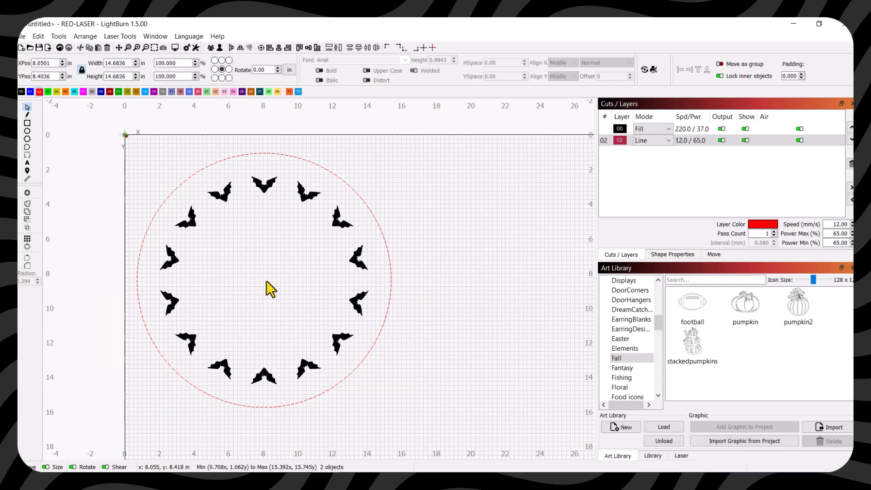
left_click_drag(264, 281, 397, 281)
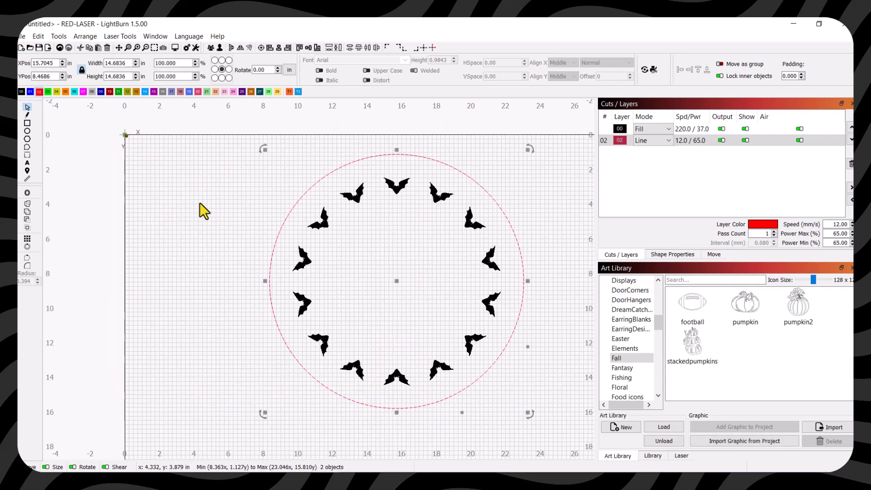